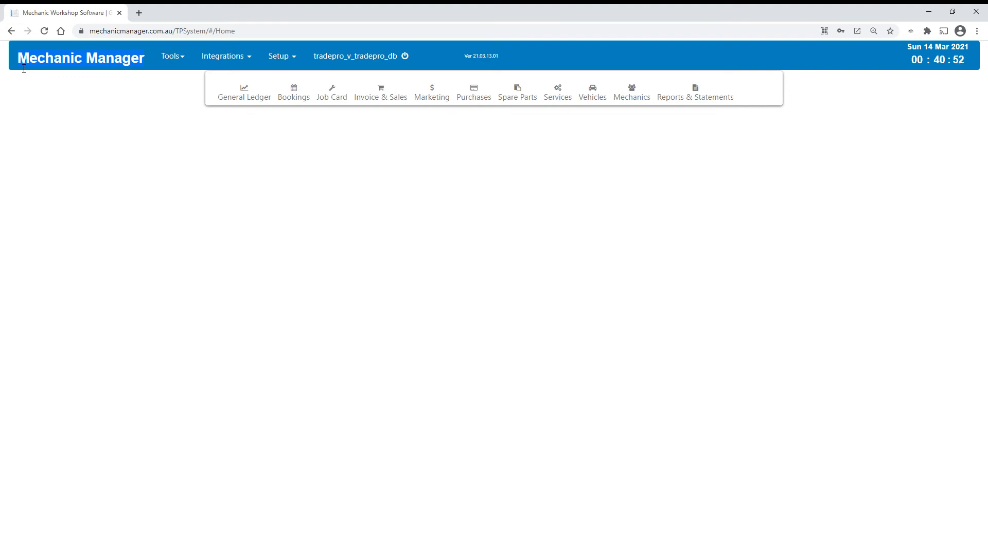
Open the sales invoice form.
left_click(385, 101)
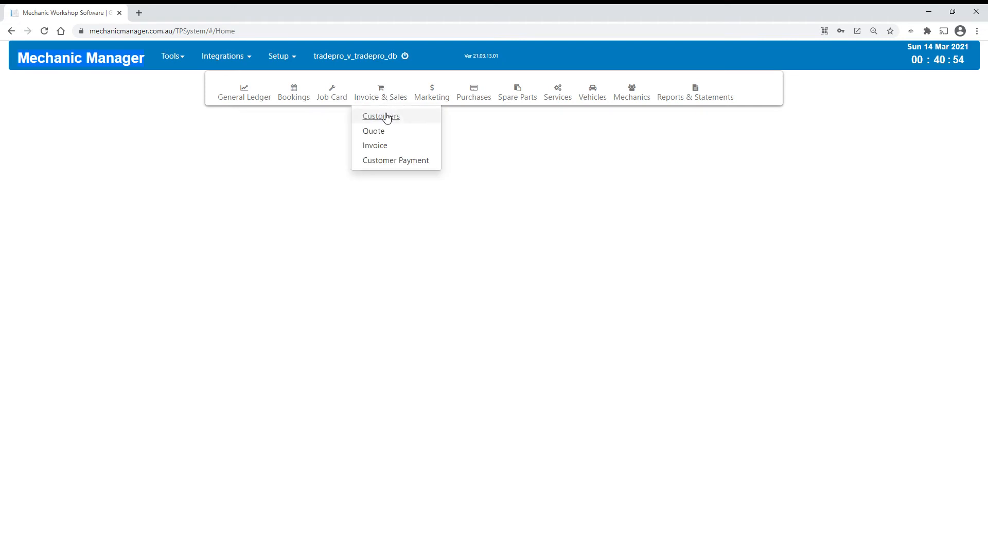
left_click(389, 146)
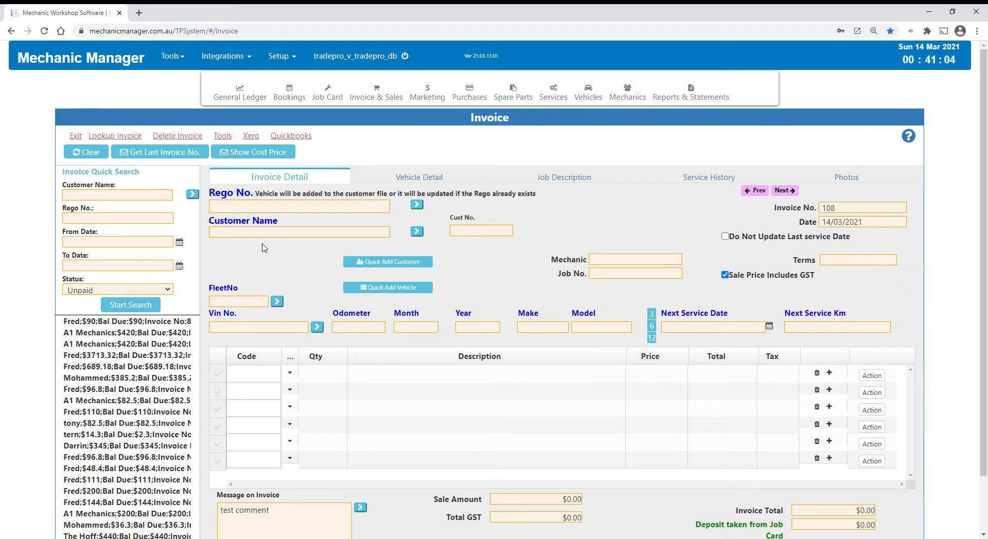
Look over the blank invoice's rego, VIN, odometer, month, year, make and model fields.
left_click(241, 207)
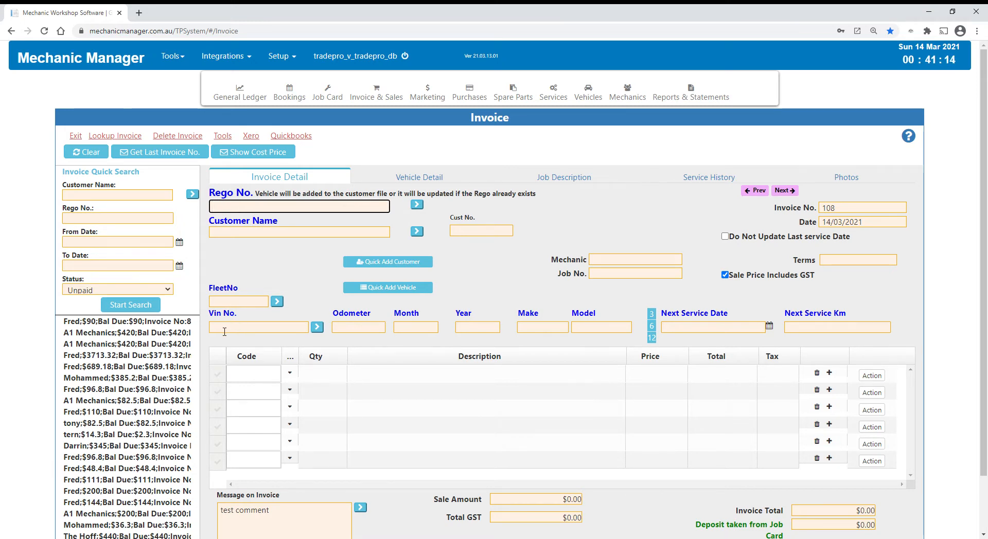
left_click(242, 328)
left_click(354, 328)
left_click(402, 329)
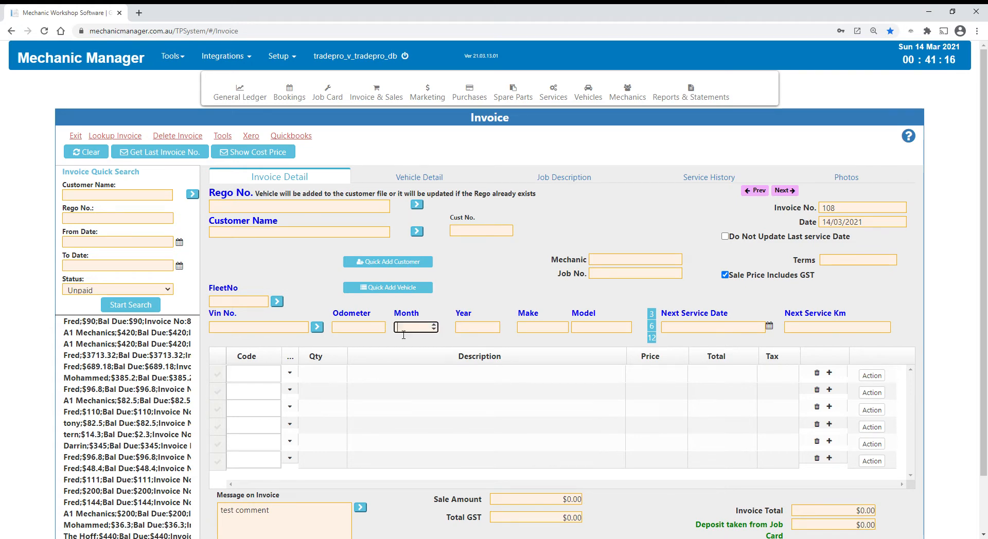
left_click(475, 329)
left_click(541, 329)
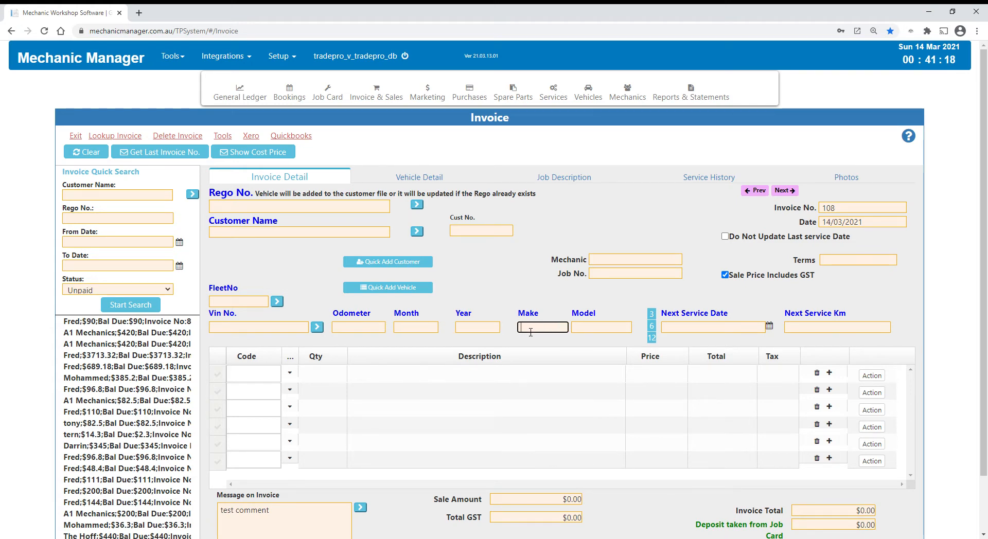
left_click(584, 333)
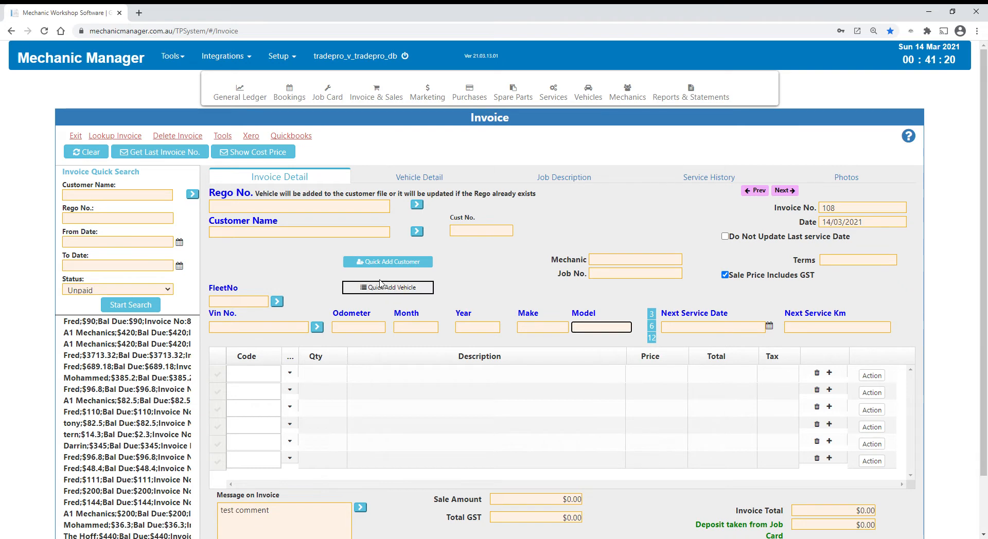
Look up vehicles by rego starting with "a" and load the Ford Forte ABC-123 into the invoice.
left_click(265, 209)
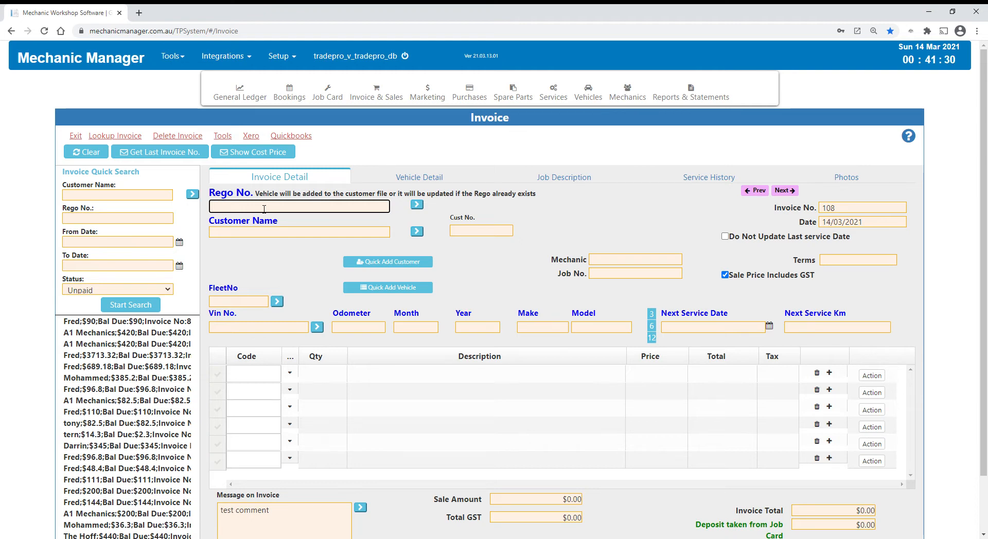
type("a")
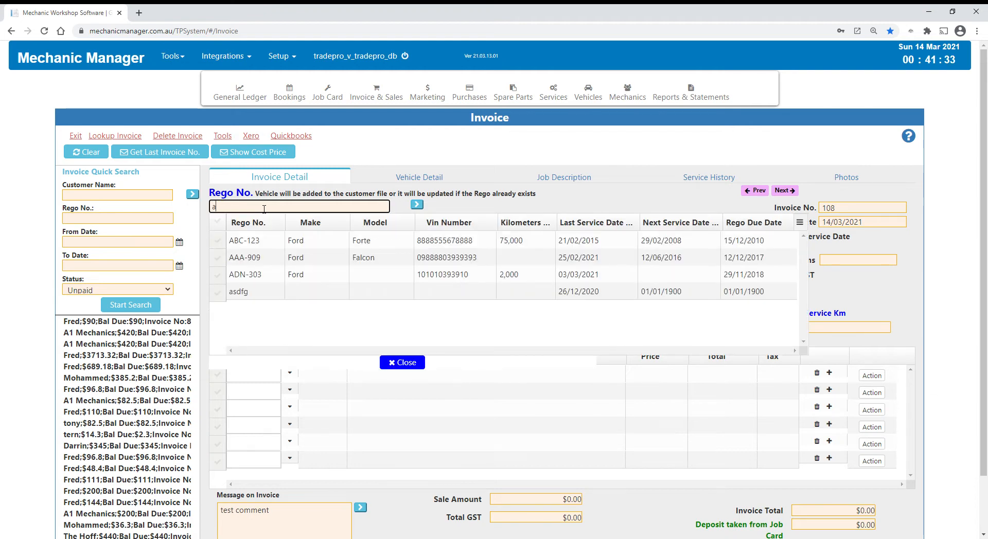
left_click(251, 242)
left_click(252, 242)
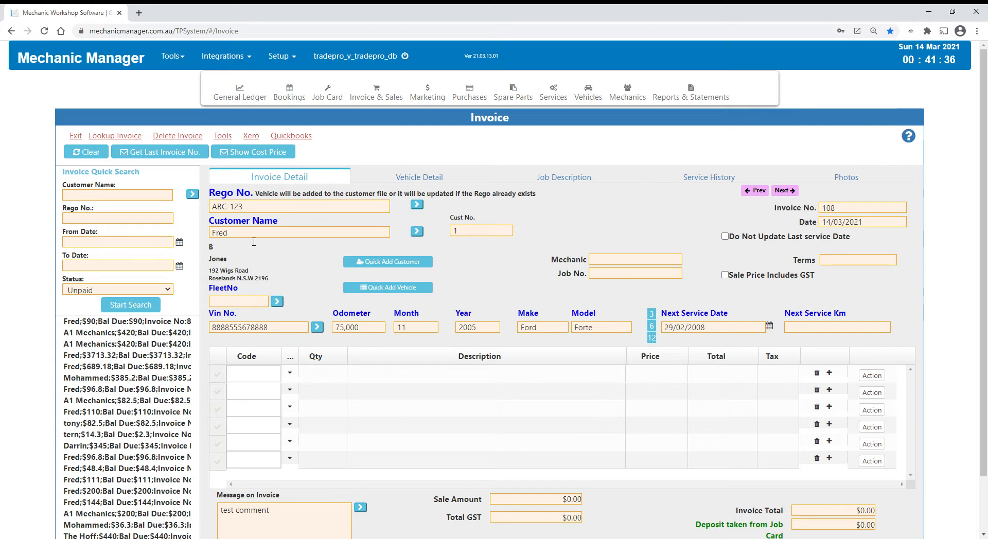
Review the customer name, VIN, odometer and month filled in for the selected vehicle.
left_click_drag(249, 237, 210, 235)
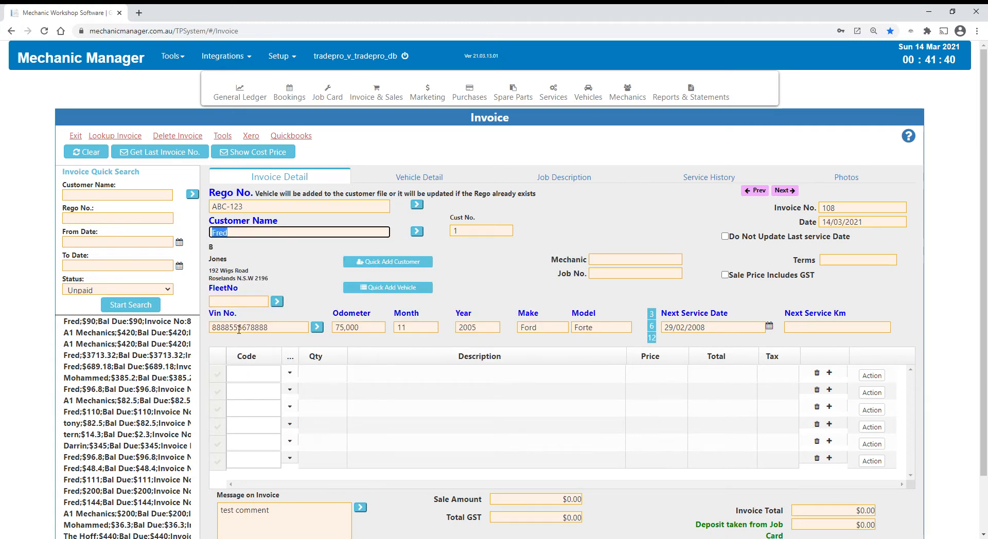
left_click_drag(216, 330, 279, 330)
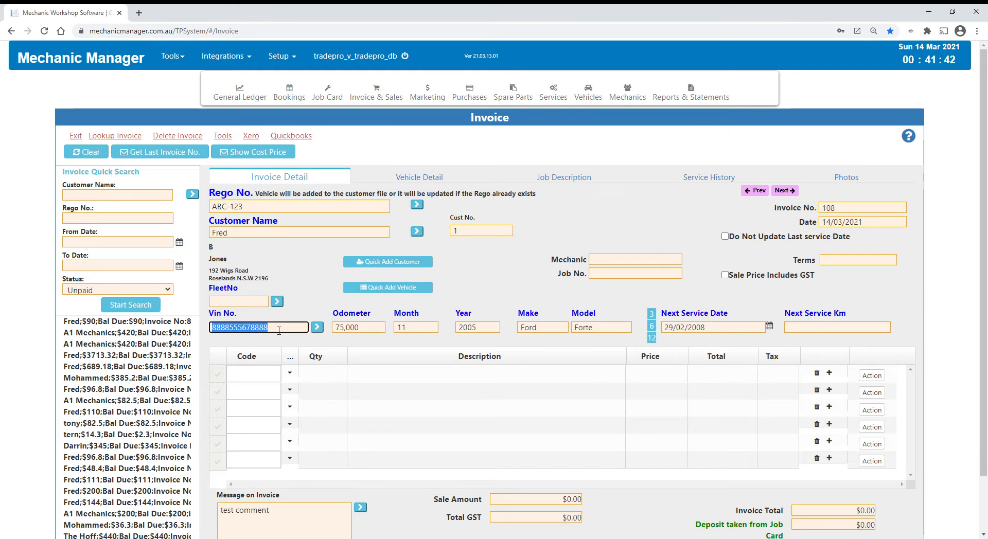
left_click(354, 330)
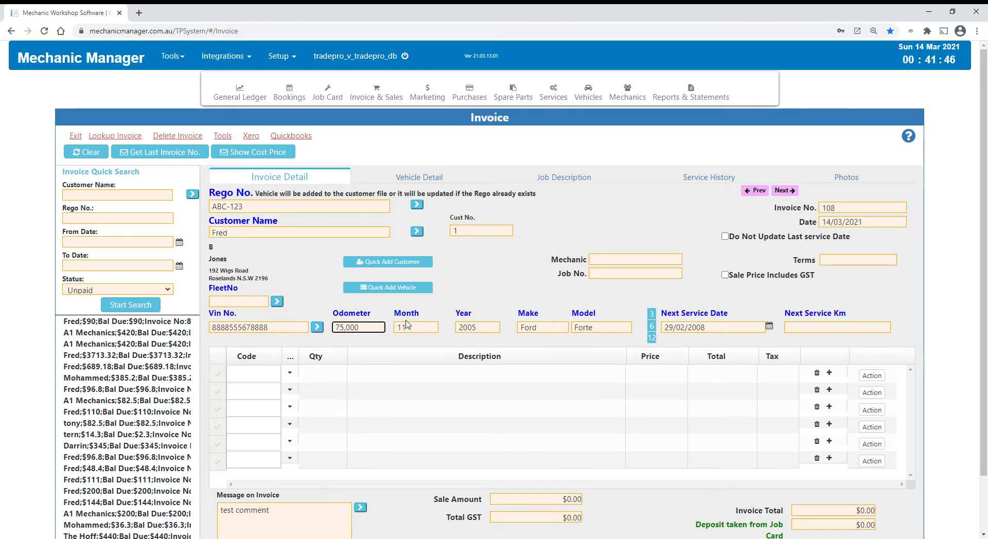
left_click(415, 330)
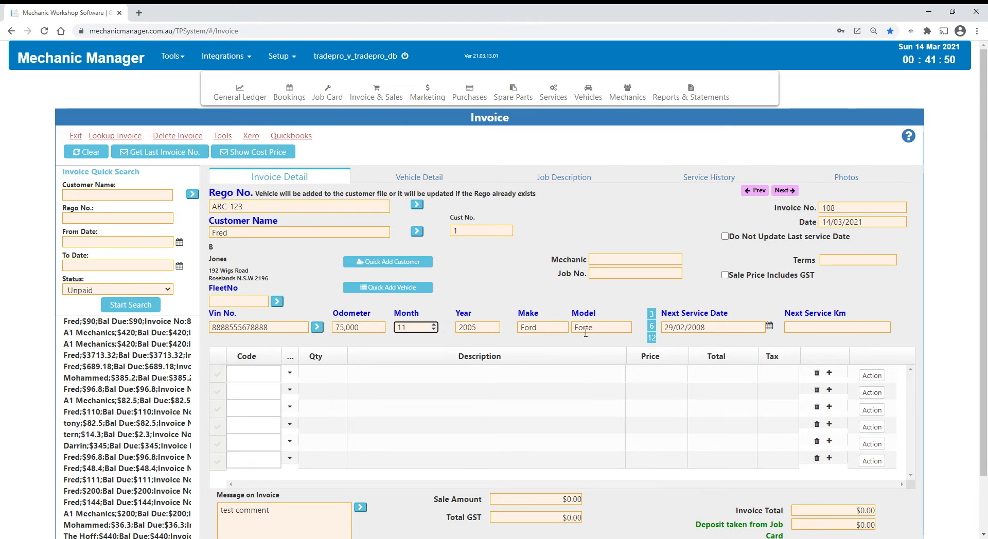
Set the next service date 12 months ahead, to 14/03/2022.
left_click(652, 339)
left_click(820, 329)
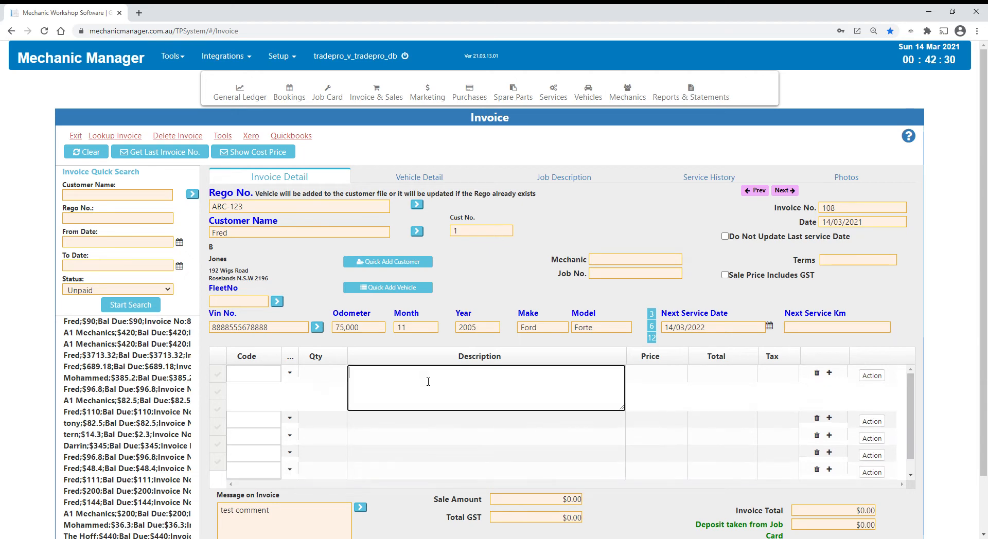
Fill the first invoice line with the description "labour", quantity 2 and a price of $100.
left_click(426, 381)
type("labour")
left_click(341, 380)
type("2")
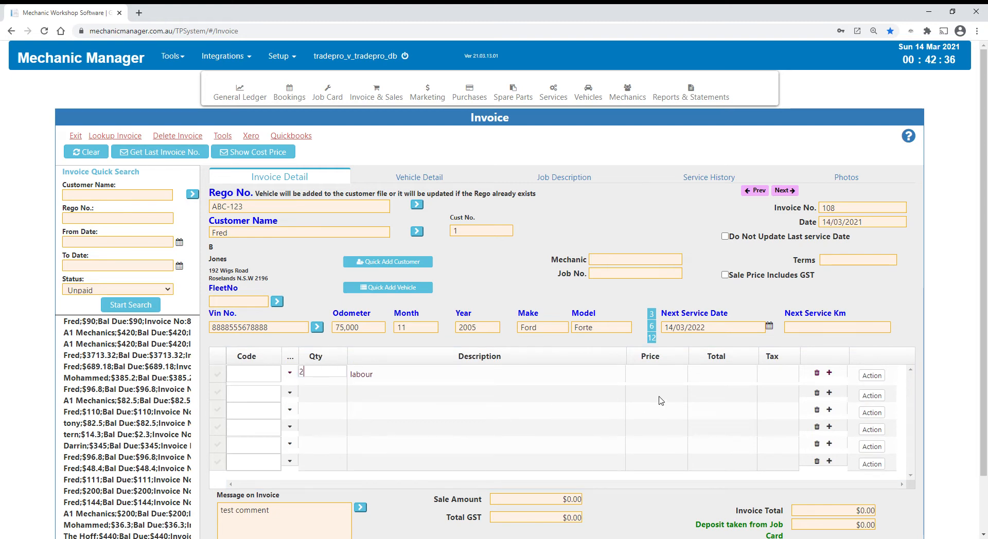
left_click(657, 377)
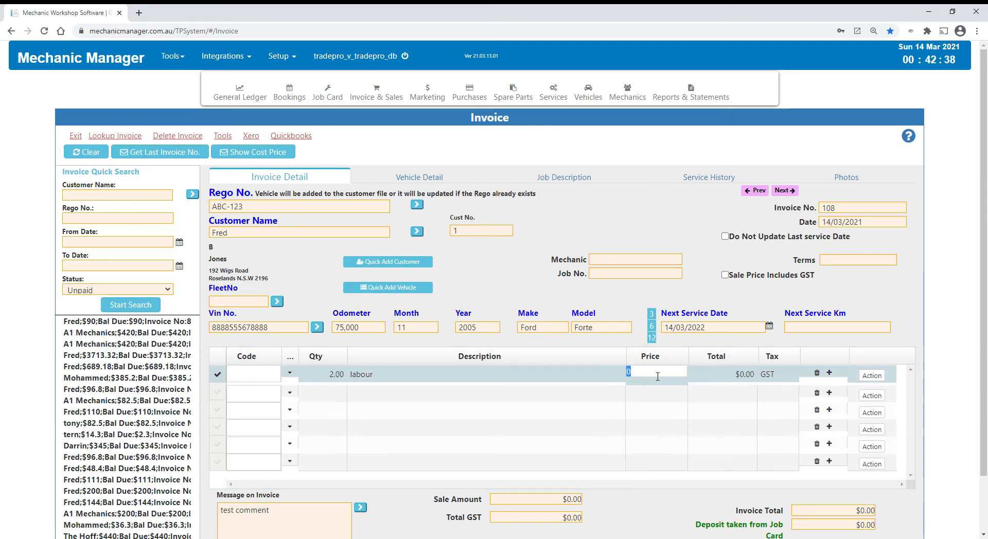
type("100")
key("Return")
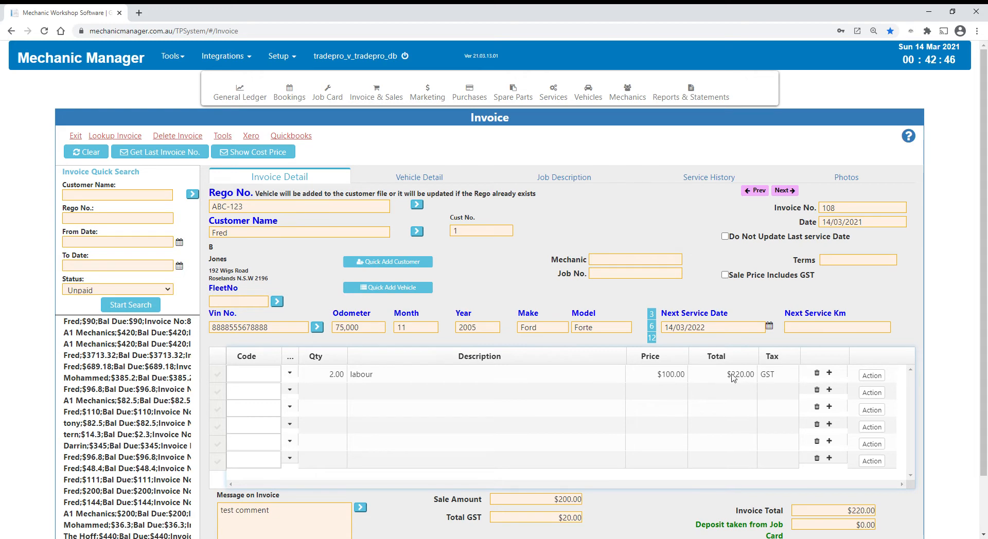
Make the sale prices include GST and add the Repco panel air filter A360 as the second invoice line.
left_click(726, 276)
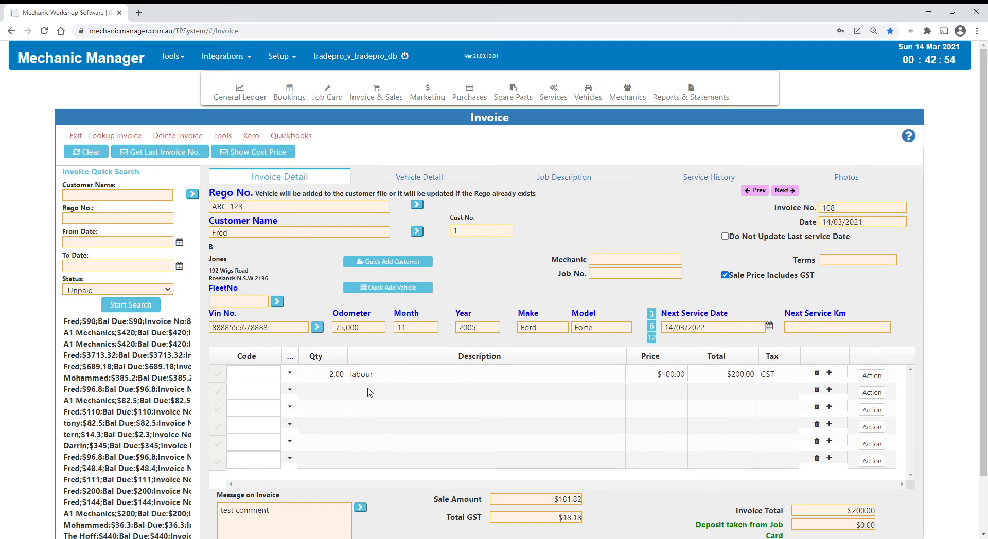
left_click(251, 399)
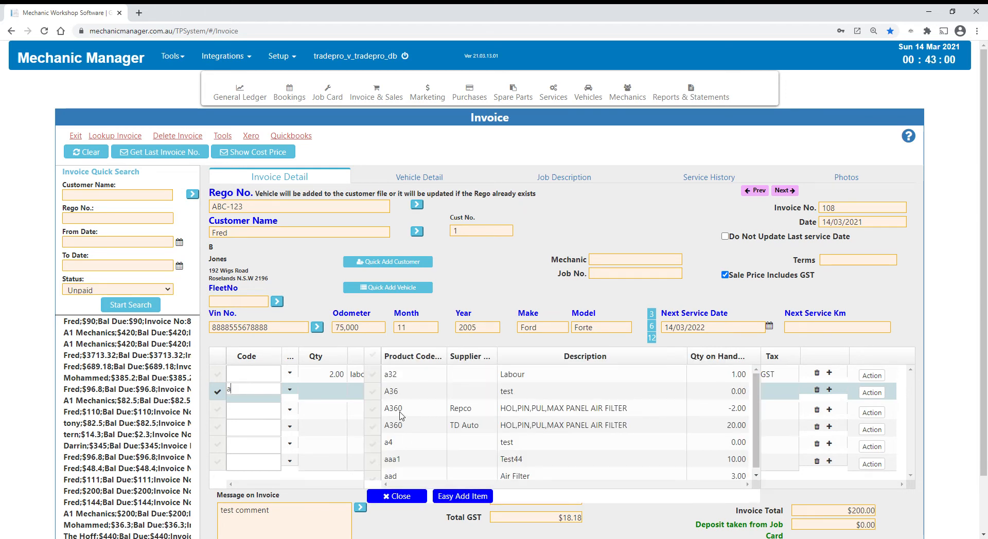
left_click(401, 413)
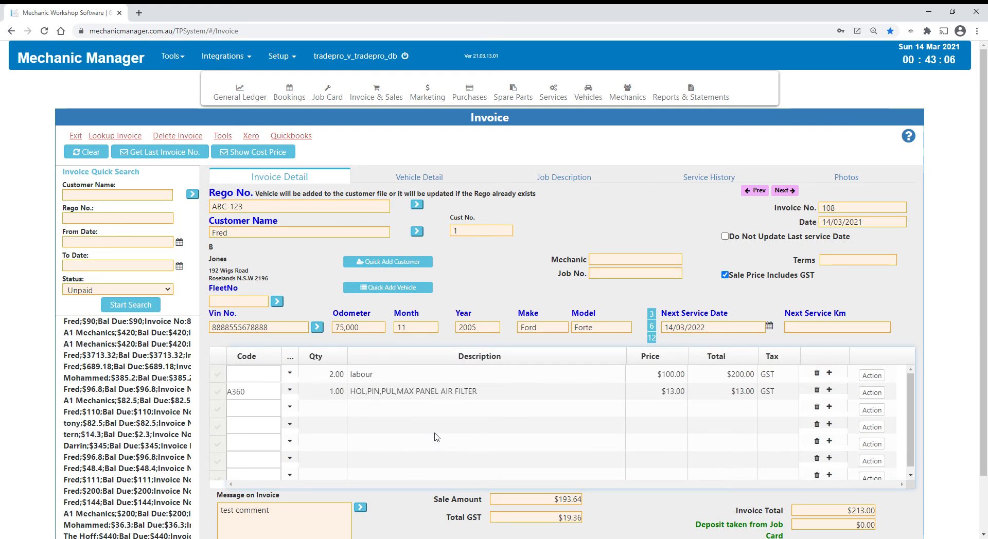
Search for product code "xxx" on the third invoice line, then dismiss the product lookup.
left_click(249, 413)
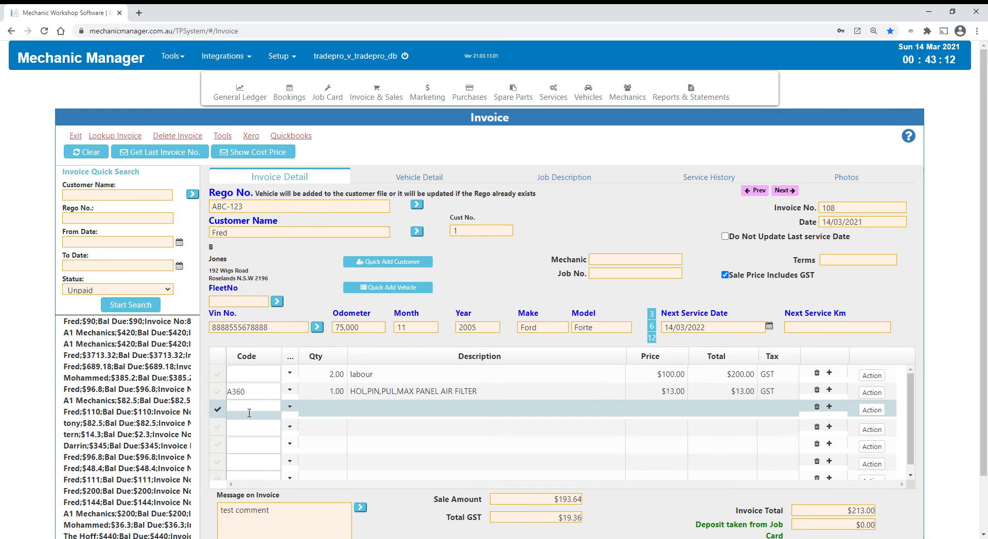
type("xxx")
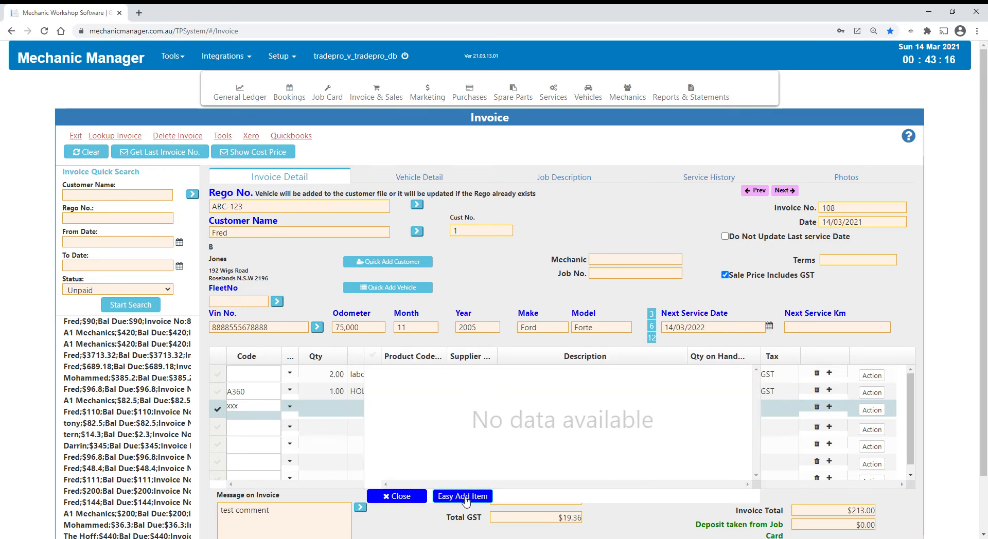
left_click(412, 497)
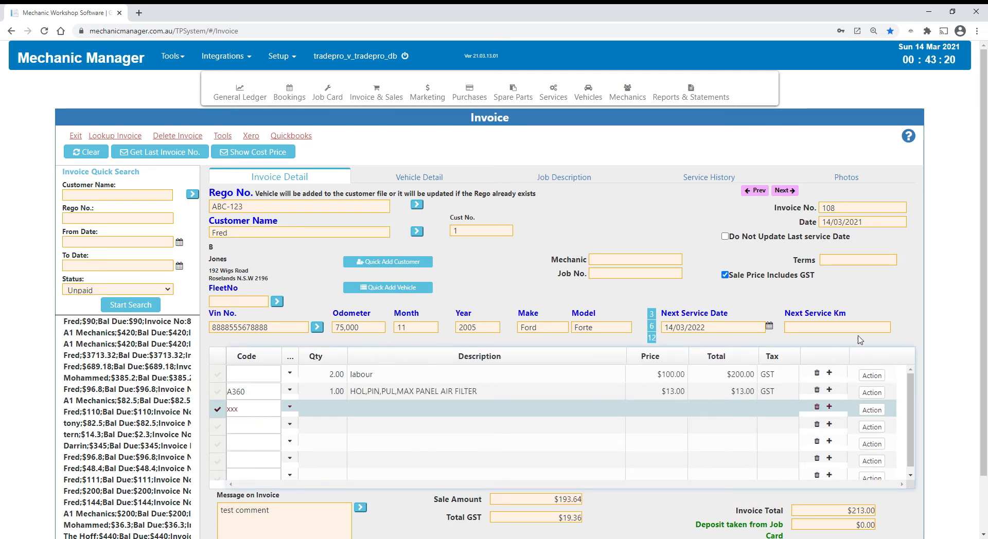
Look over the rest of the invoice form and open the first unpaid invoice, for $90, from the quick search results.
scroll(868, 292, "down", 1)
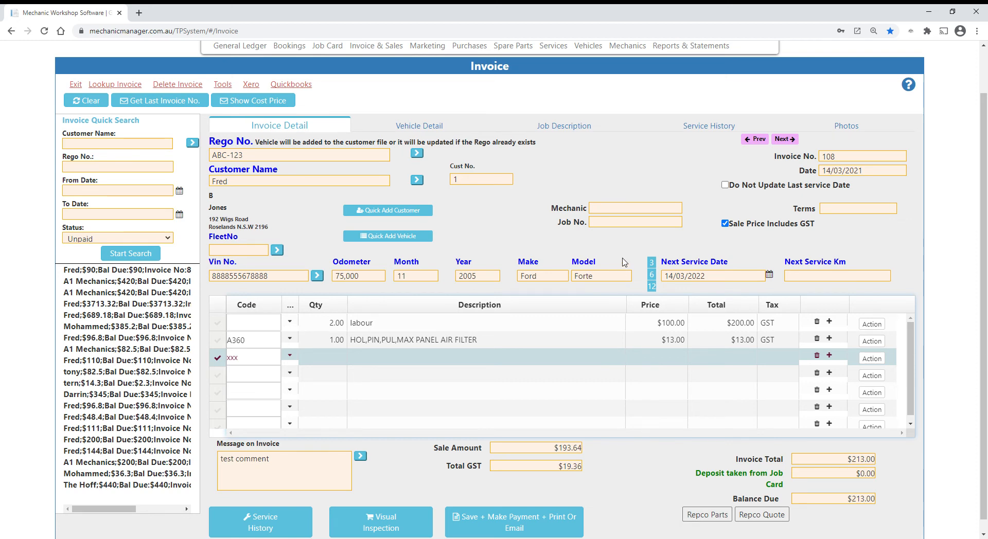
scroll(592, 170, "up", 1)
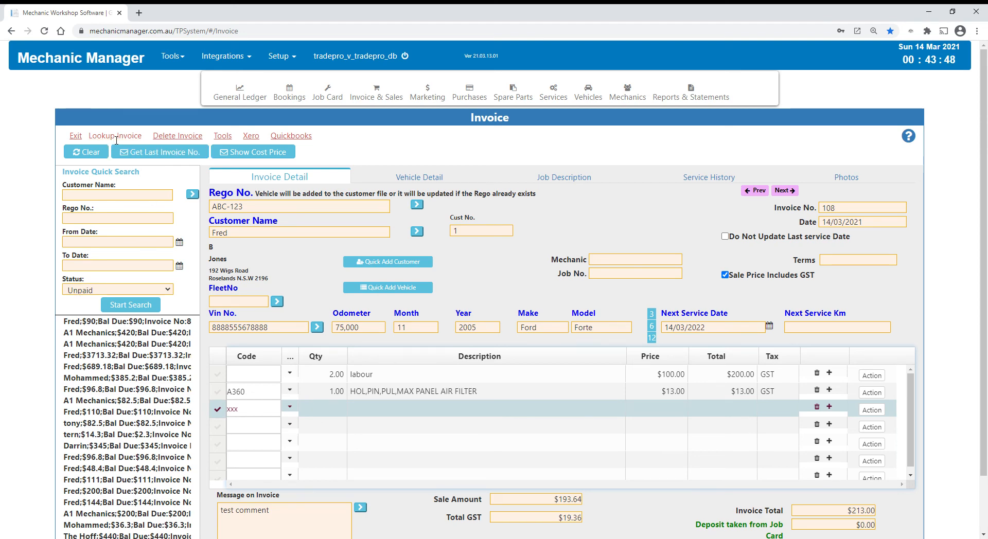
left_click(120, 325)
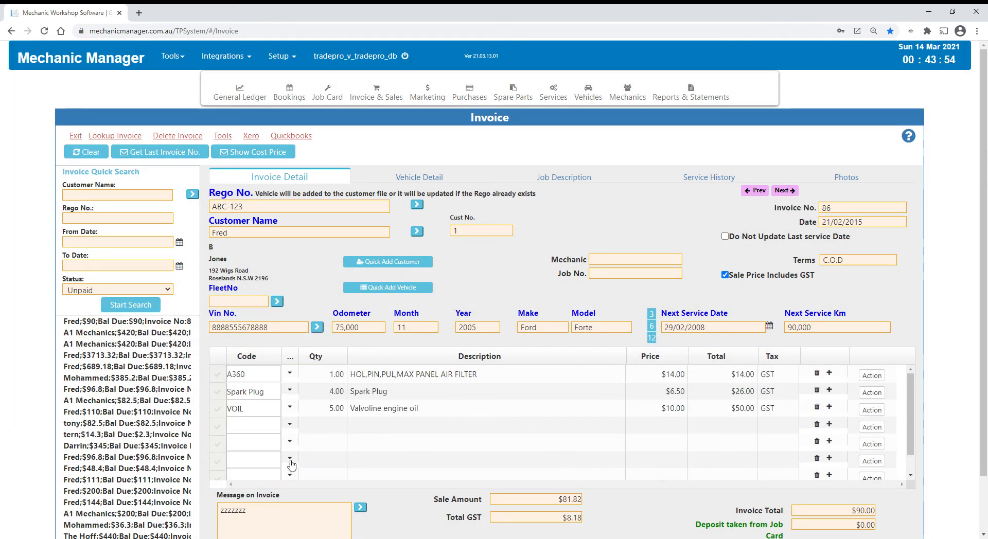
Open the first $420 A1 Mechanics invoice from the quick search results and review its lines and totals.
left_click(104, 334)
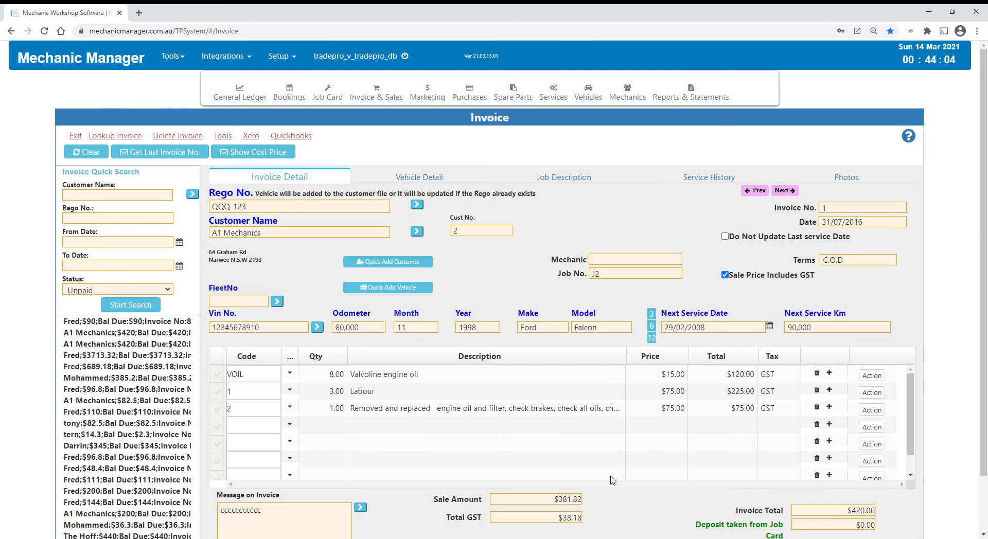
scroll(525, 276, "down", 1)
scroll(525, 276, "down", 1)
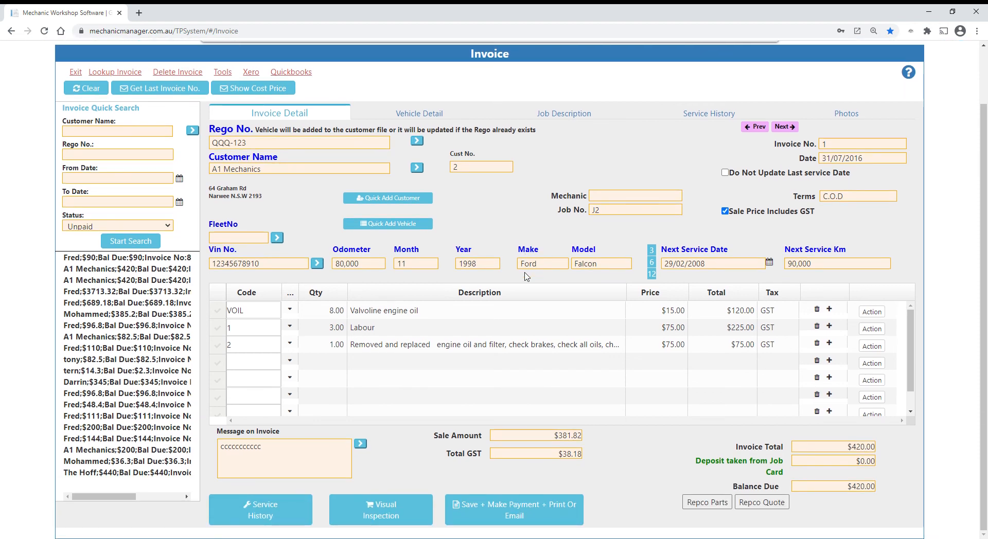
scroll(526, 277, "up", 2)
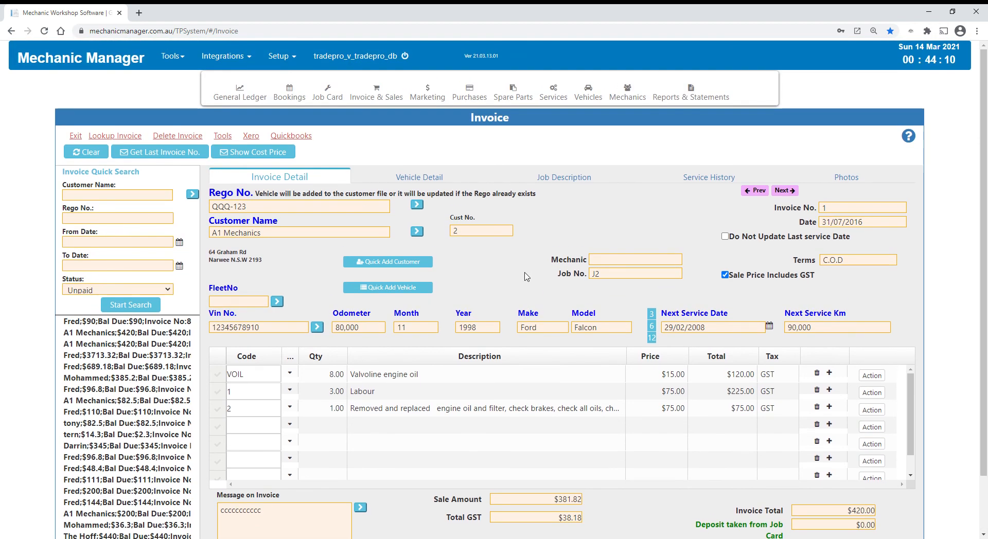